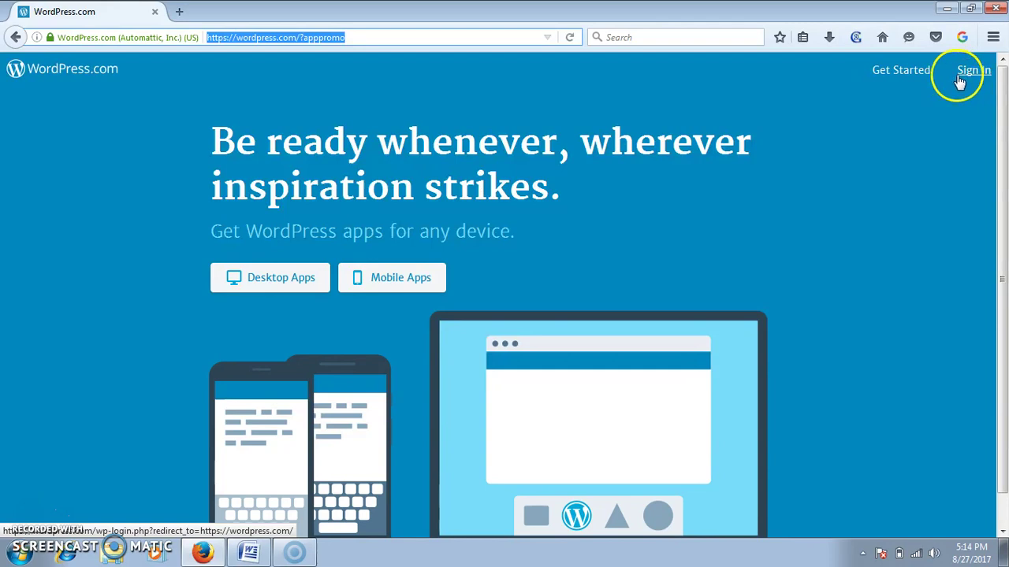
Step: Begin new site creation via Get Started on the WordPress.com apps page
click(906, 72)
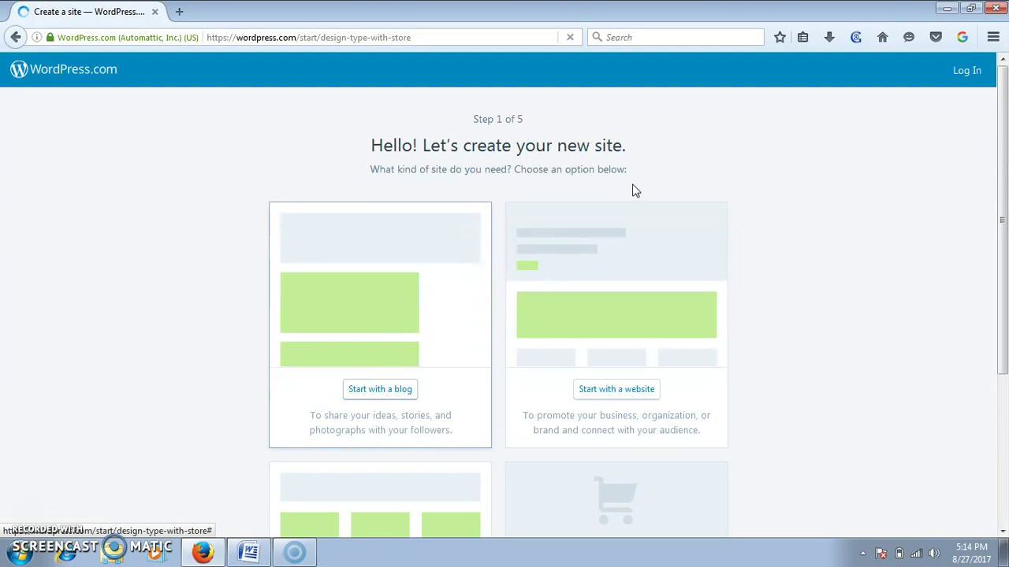
Step: Choose the website site type and skip theme selection to reach the address step
click(602, 394)
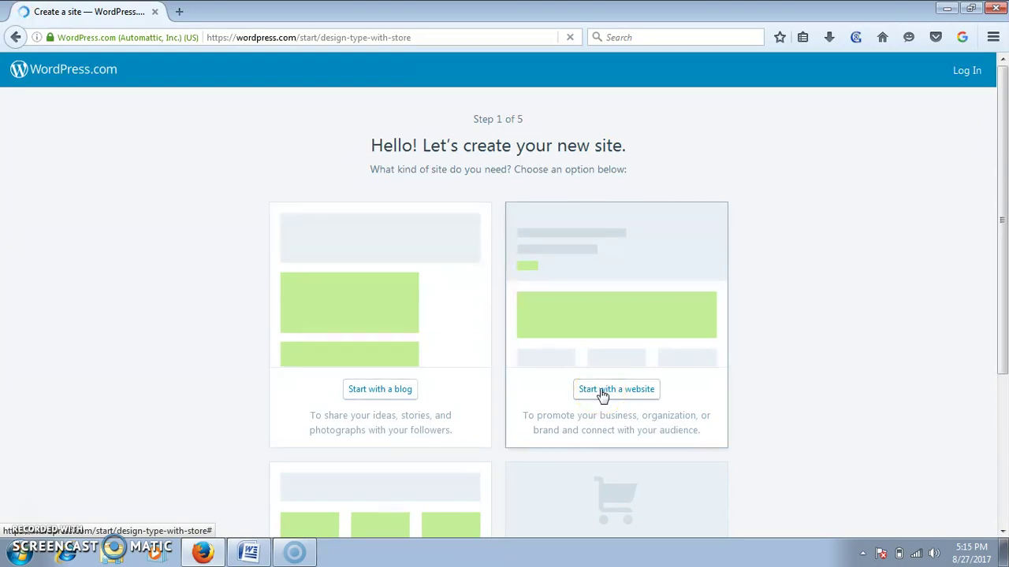
click(601, 390)
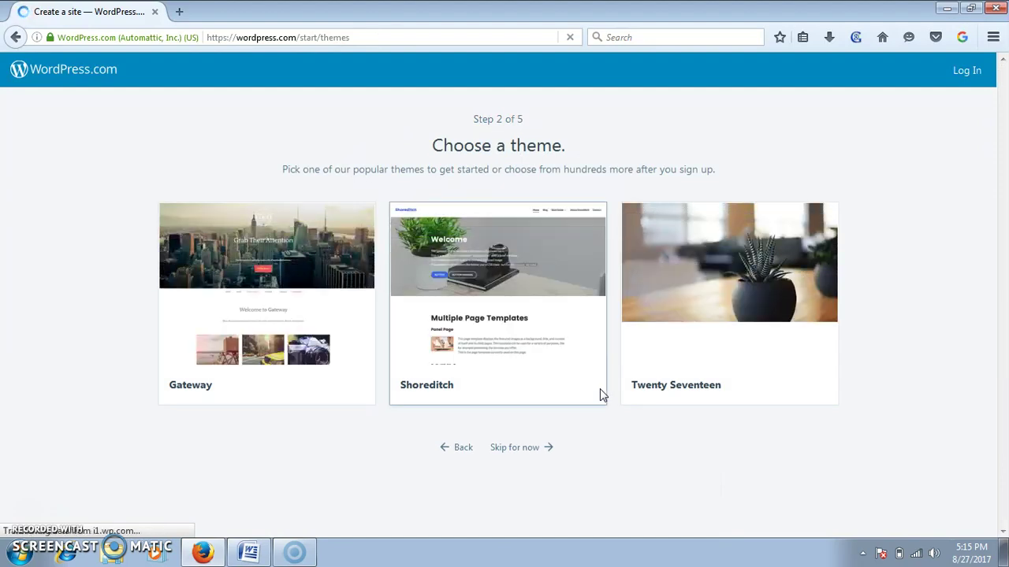
click(572, 417)
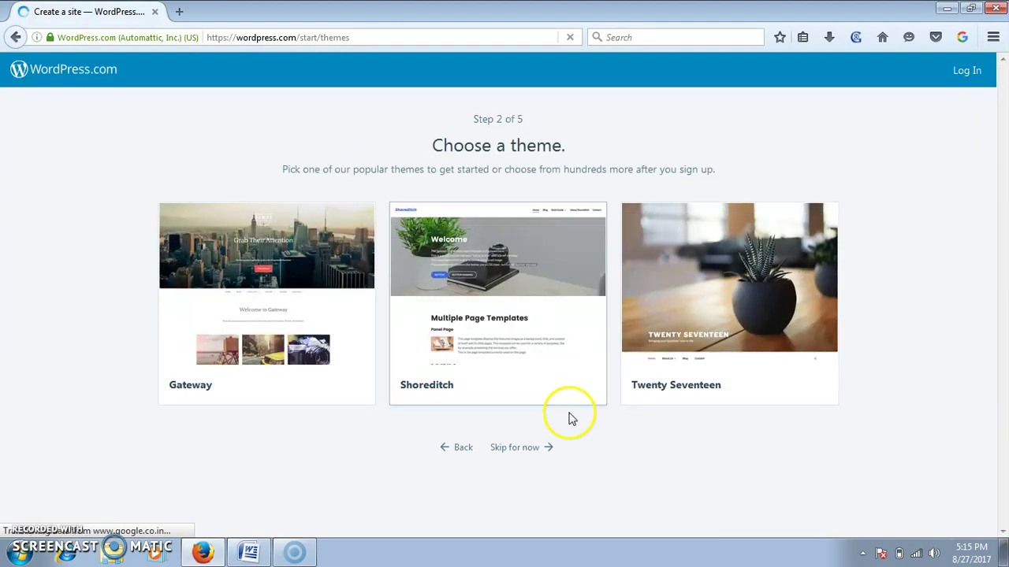
click(541, 448)
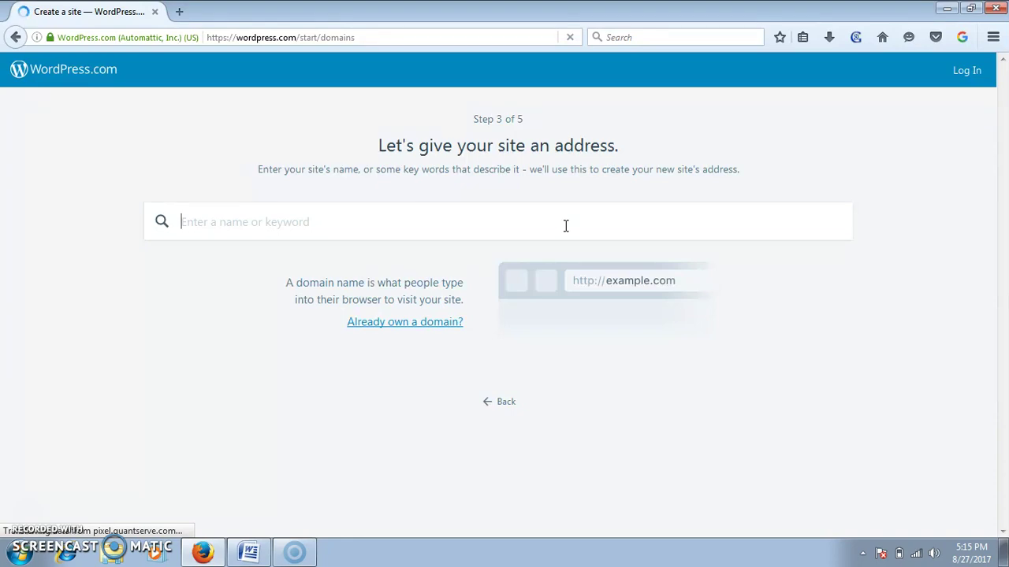
Step: Search 'deepakbhambere' and select the free deepakbhambereblog.wordpress.com address
text(deepakb)
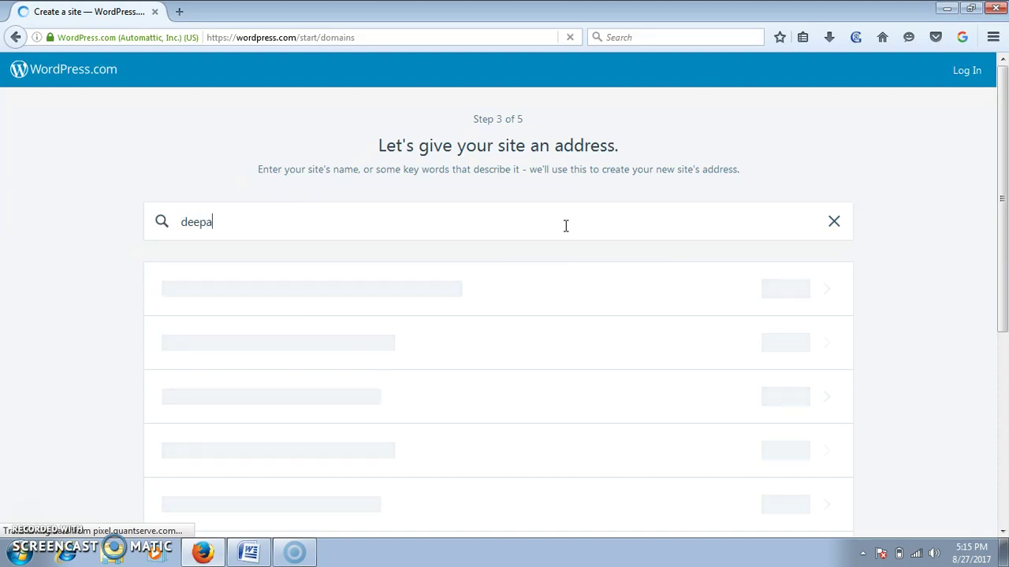
text(ham)
text(bere)
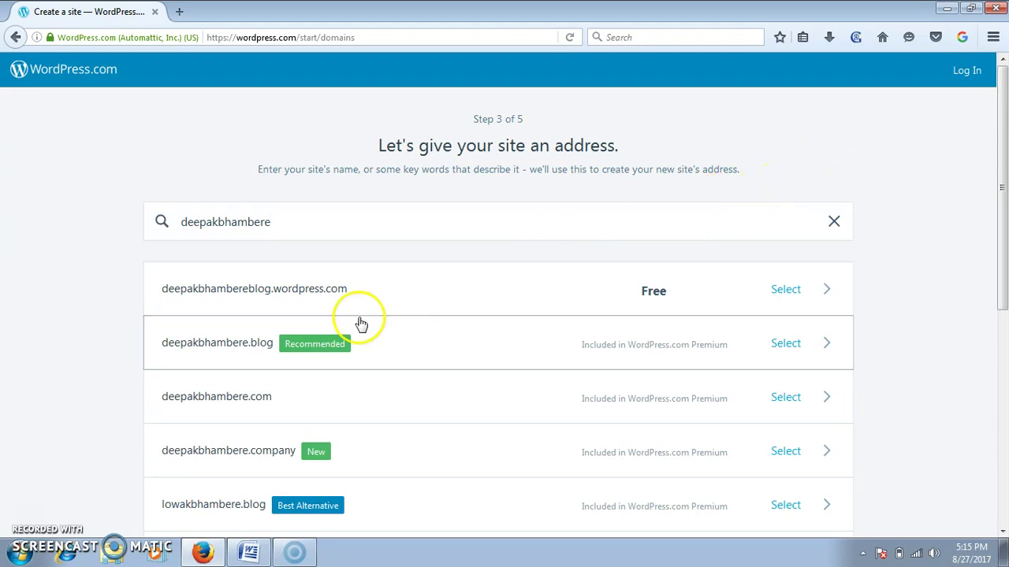
click(377, 302)
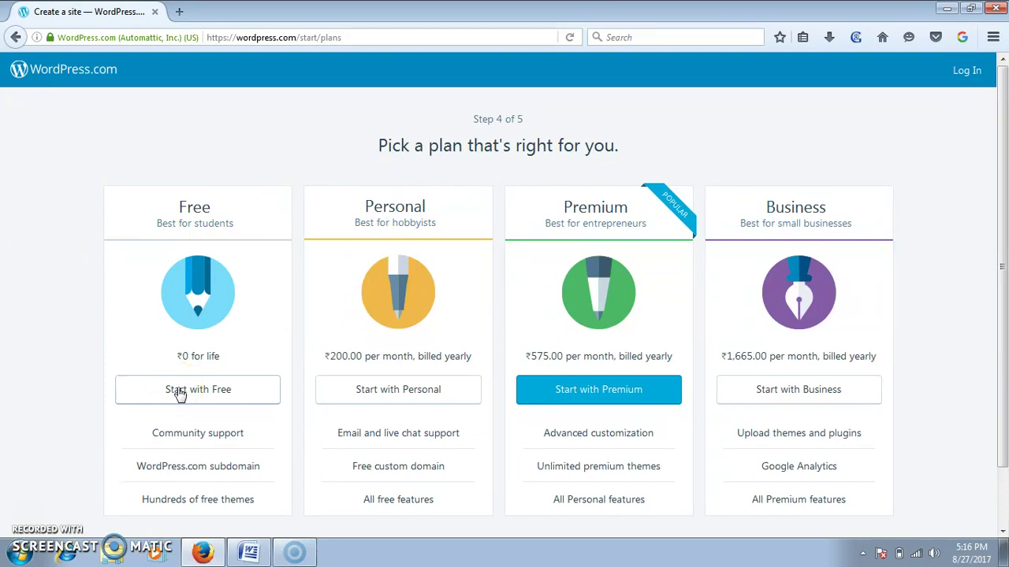
Step: Choose the Free plan for the new site
click(180, 394)
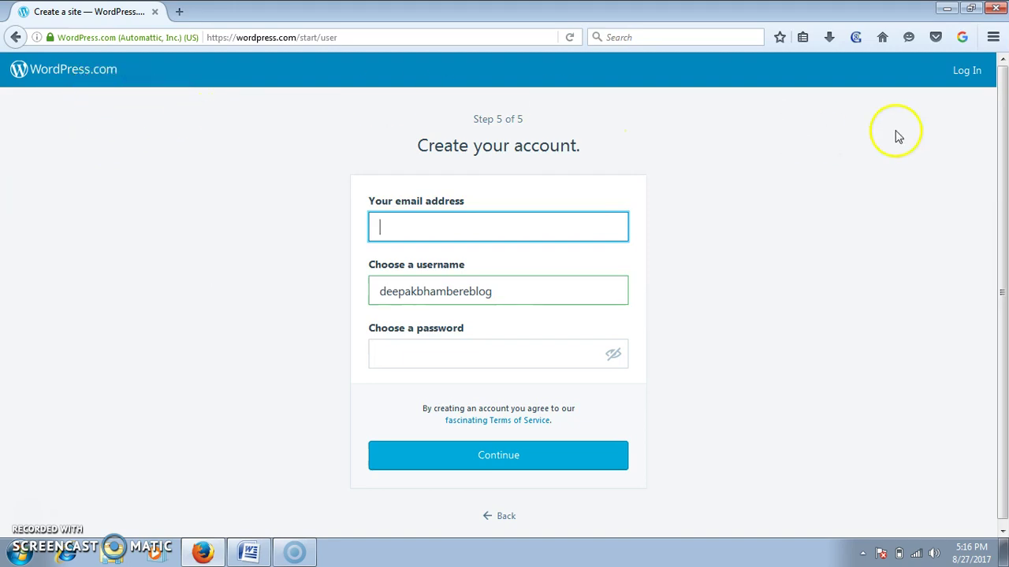
Step: Switch from account creation to the Log In page for an existing account
click(977, 73)
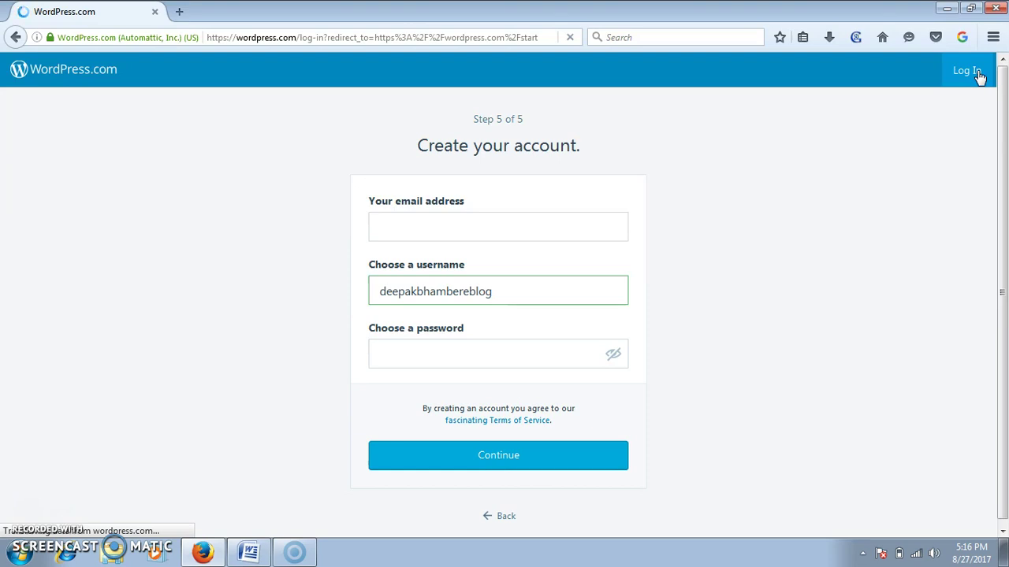
click(935, 103)
click(975, 74)
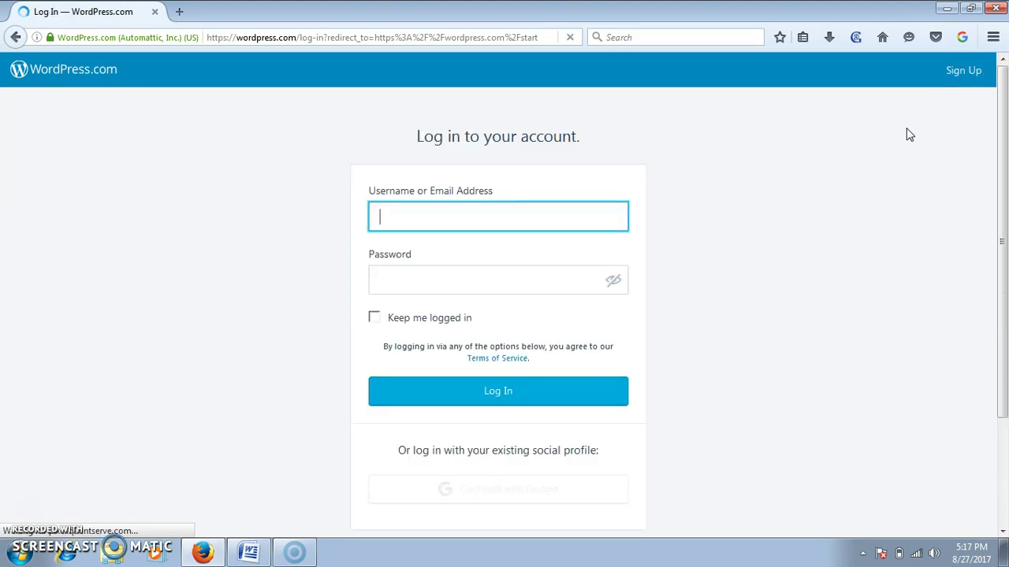
text(deepak)
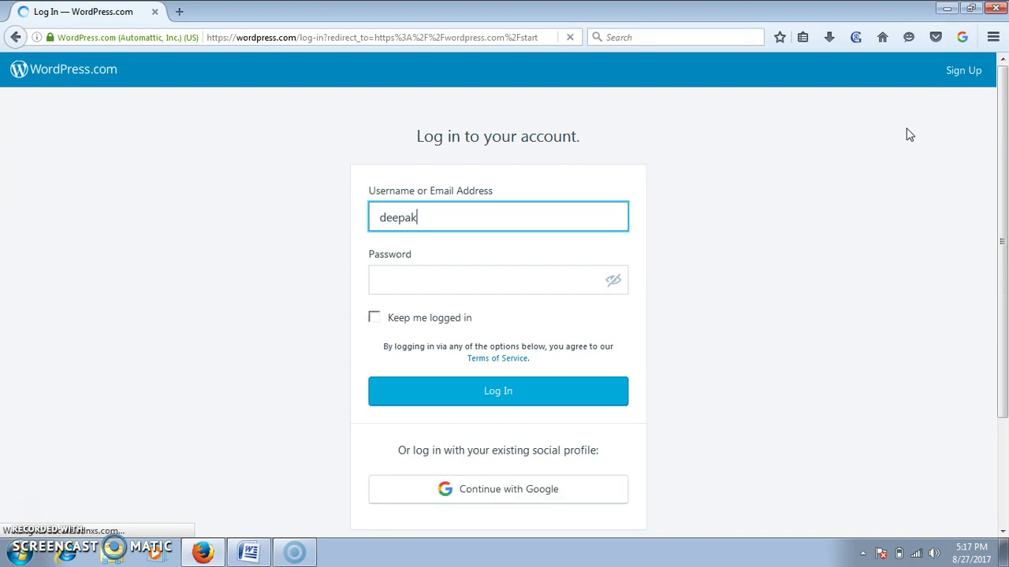
text(bhamebre)
key(BackSpace)
key(BackSpace)
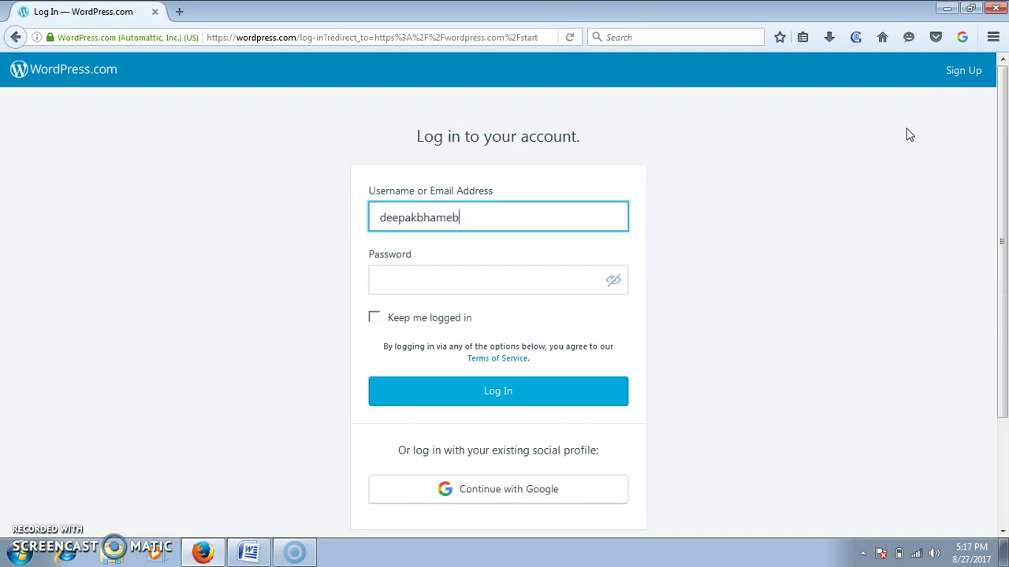
key(BackSpace)
text(bere)
key(Tab)
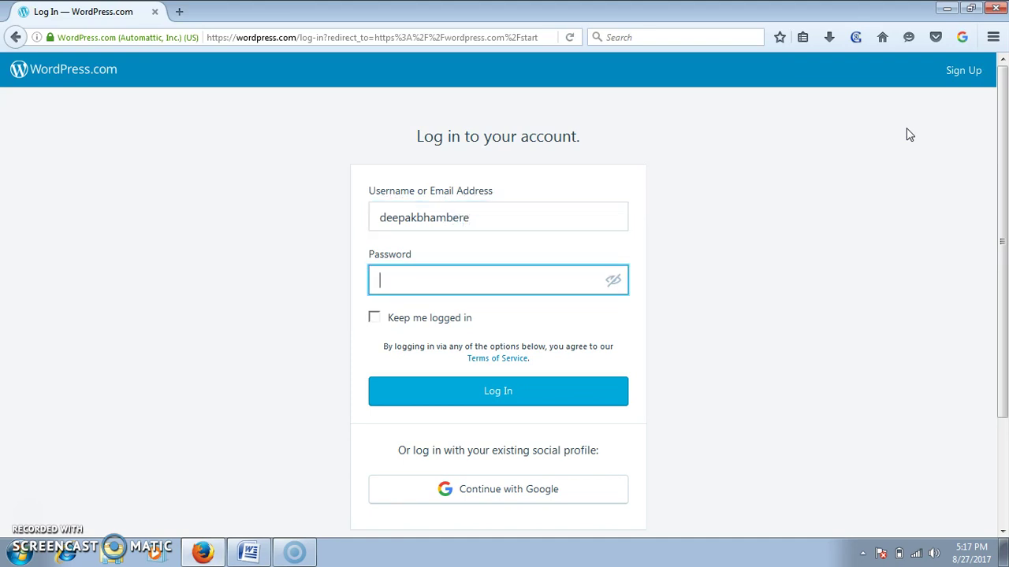
text(••••••)
key(BackSpace)
key(BackSpace)
key(BackSpace)
key(BackSpace)
text(••)
text(••••)
text(•)
key(Return)
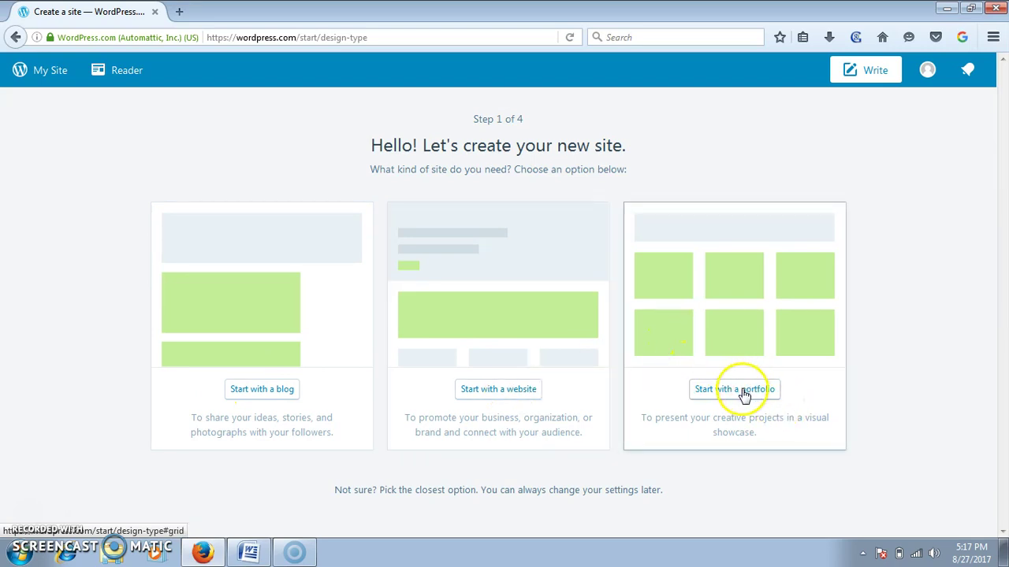
Step: Pick the website site type, skip themes, visit My Site, then return to theme choice
click(499, 392)
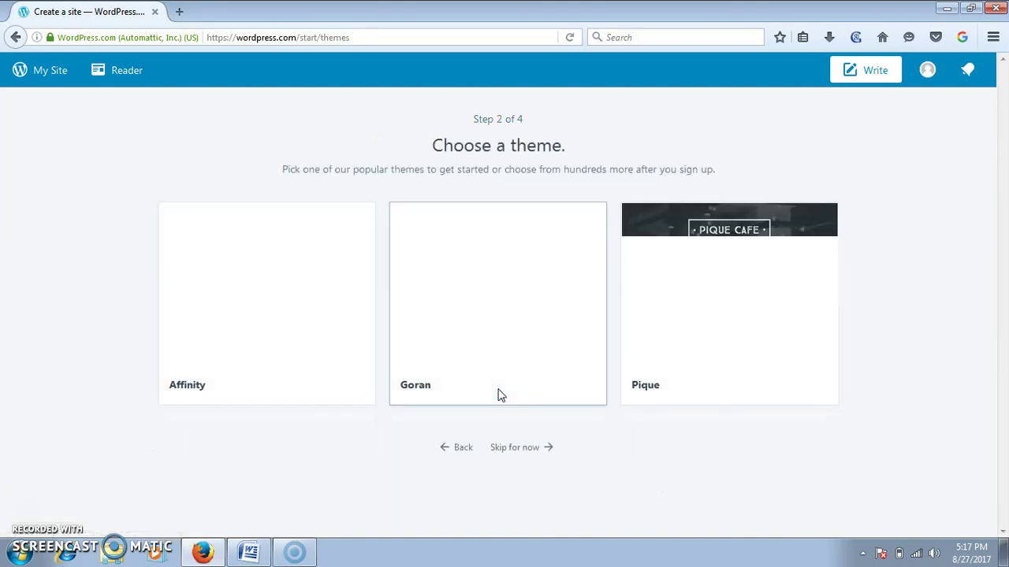
click(524, 456)
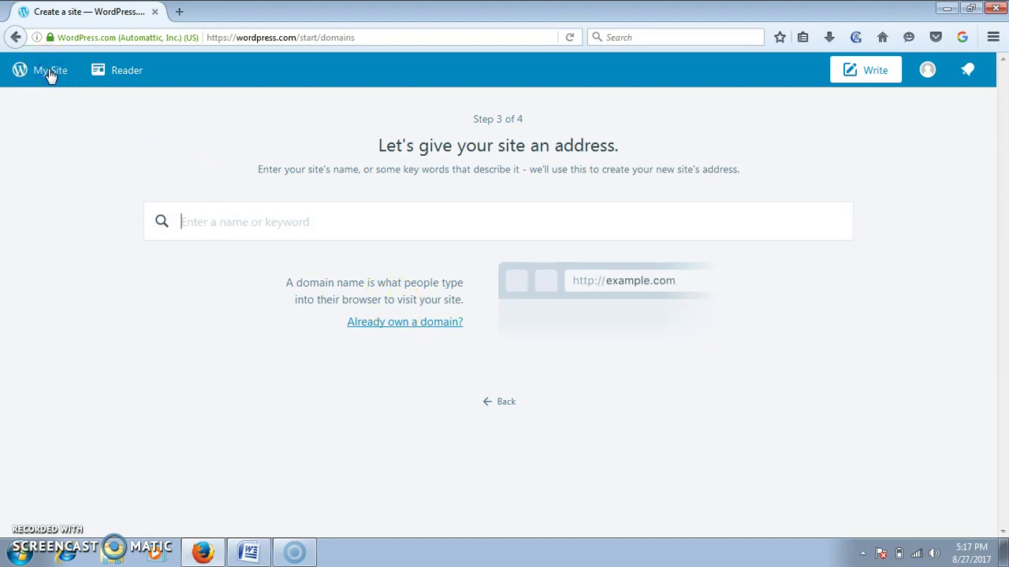
click(50, 74)
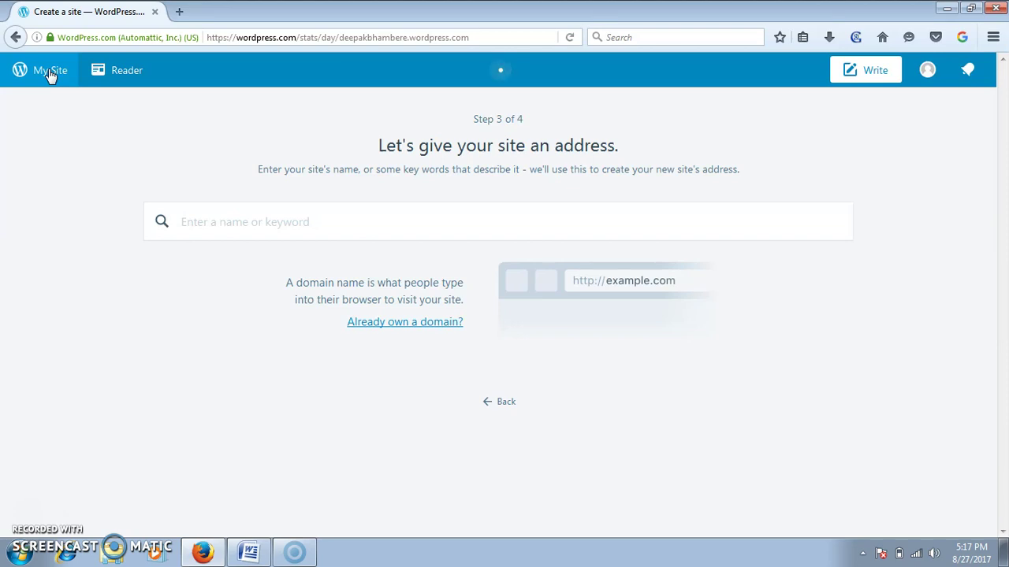
click(52, 79)
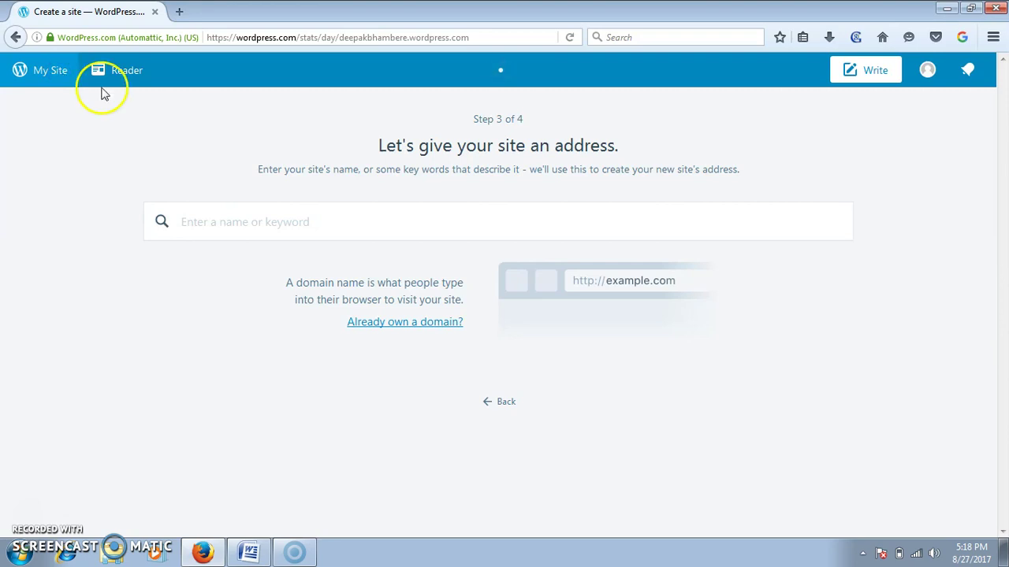
click(513, 407)
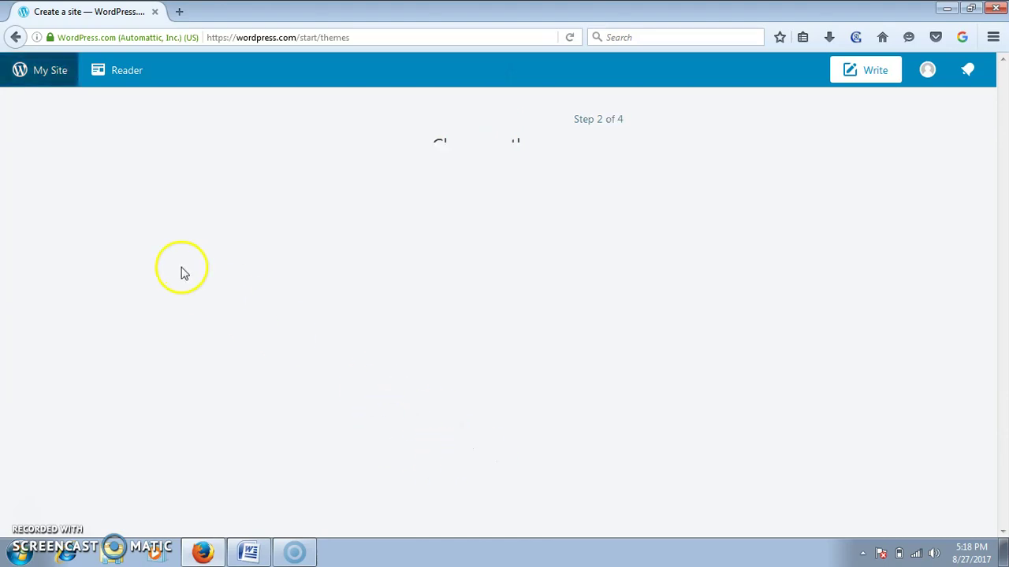
Step: Go to the site's stats dashboard and launch the theme Customizer
click(50, 70)
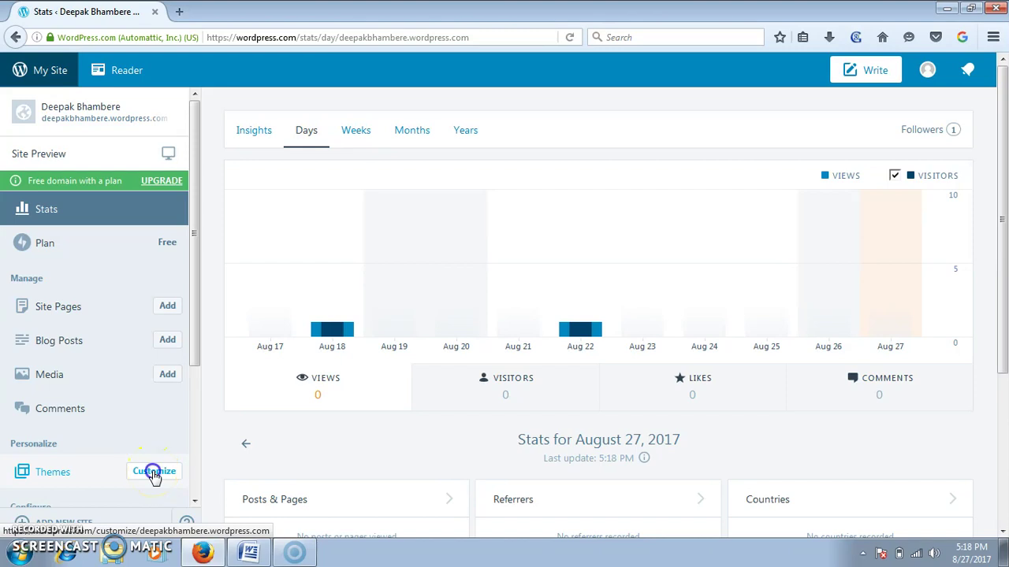
click(154, 476)
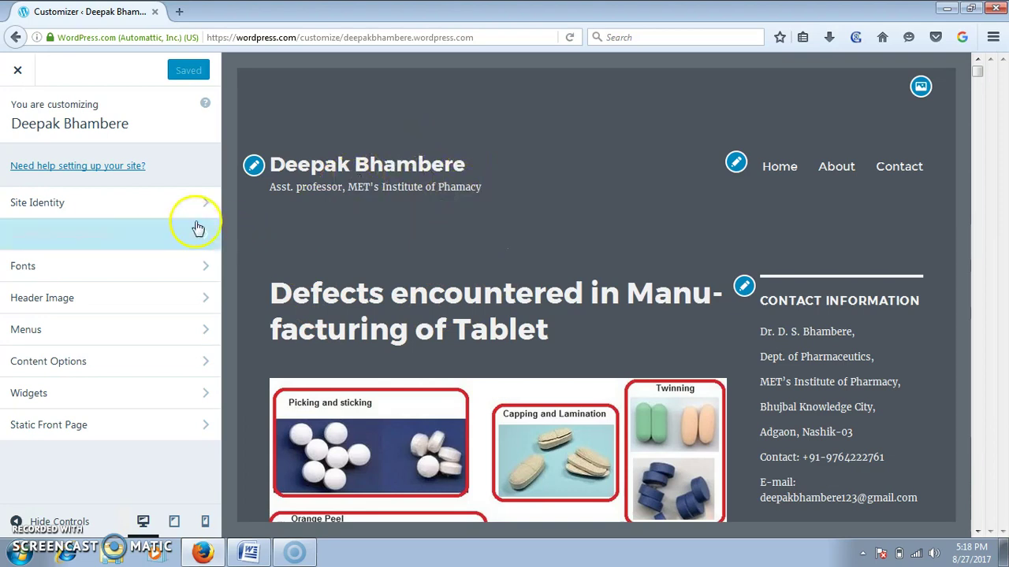
Step: Append ', Nashik' to the Site Identity tagline and Save & Publish
click(177, 203)
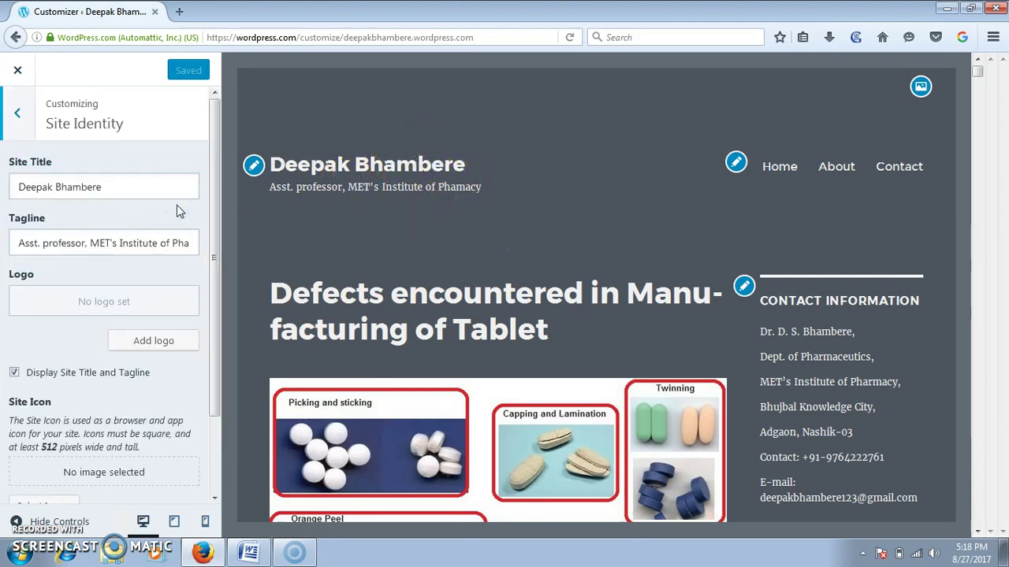
click(159, 187)
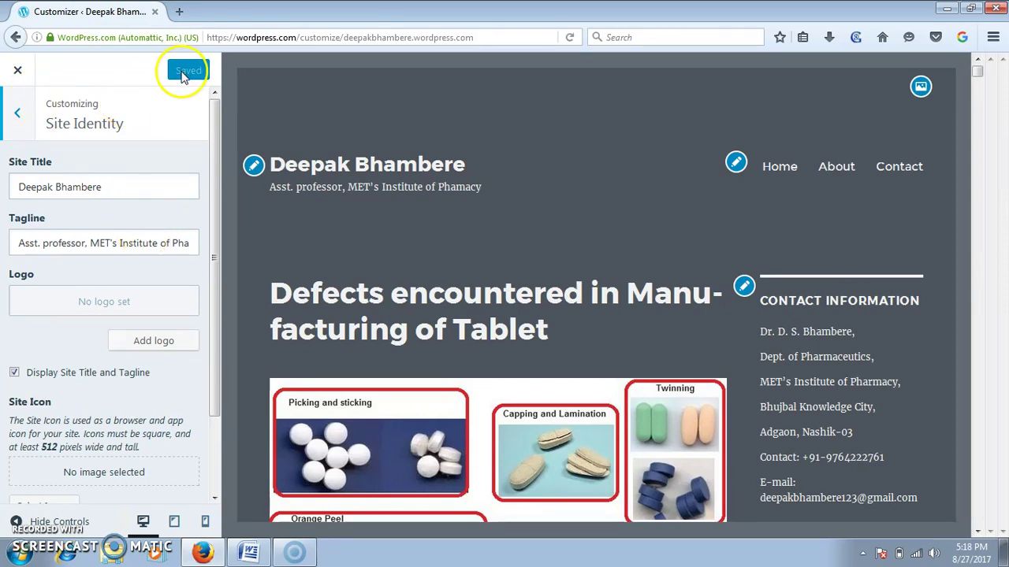
click(155, 253)
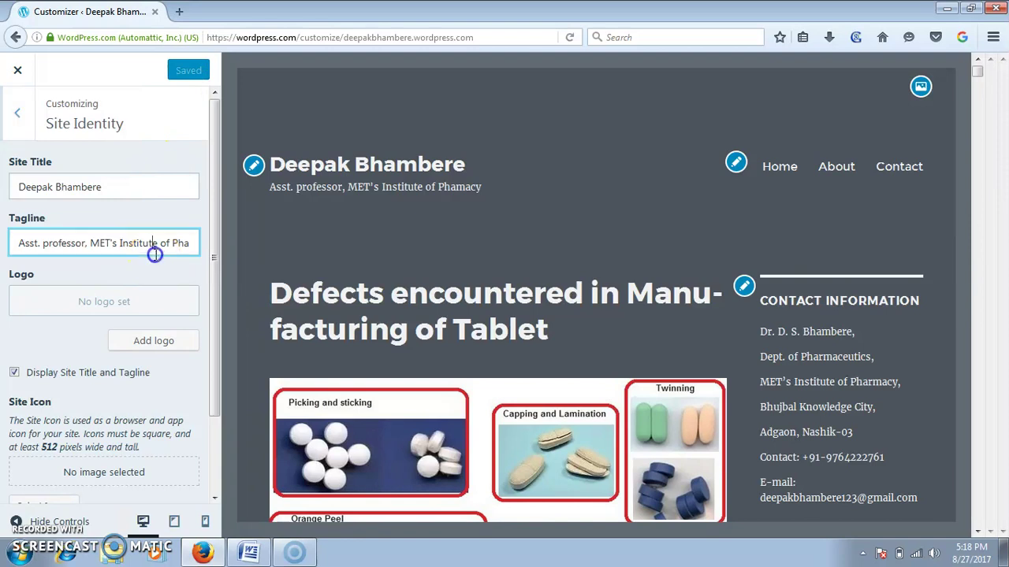
key(End)
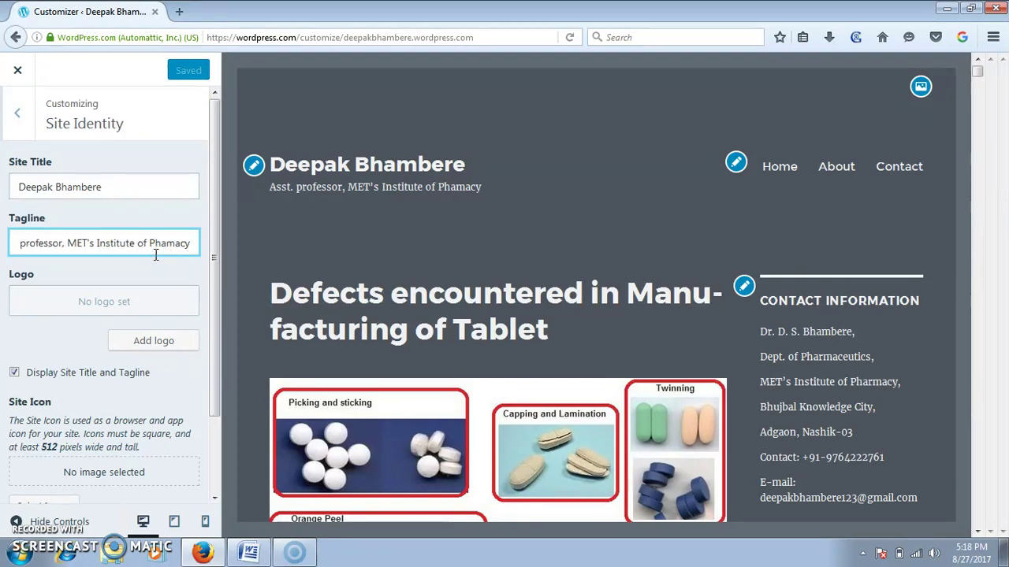
text(, Nas)
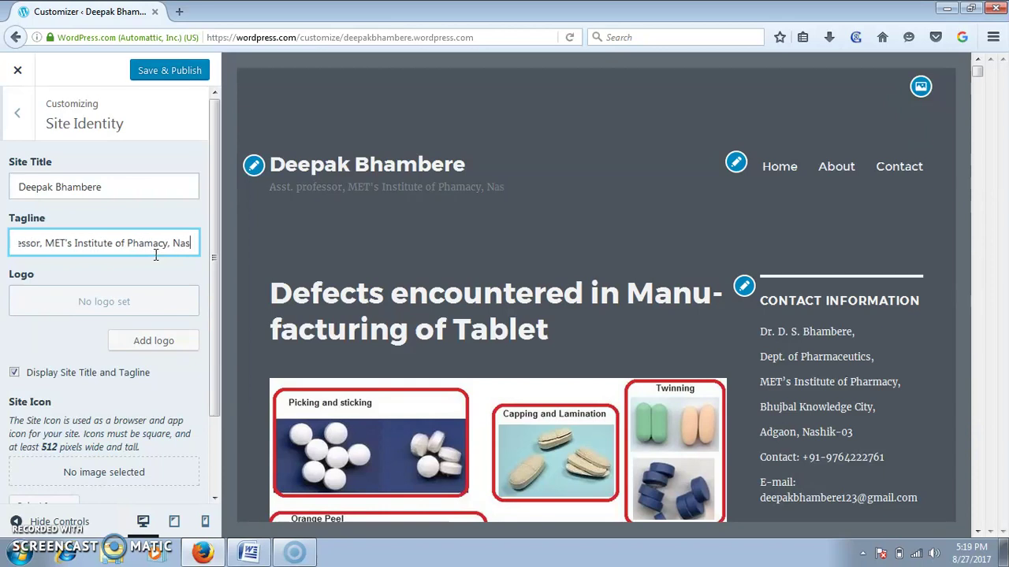
text(hik)
click(171, 79)
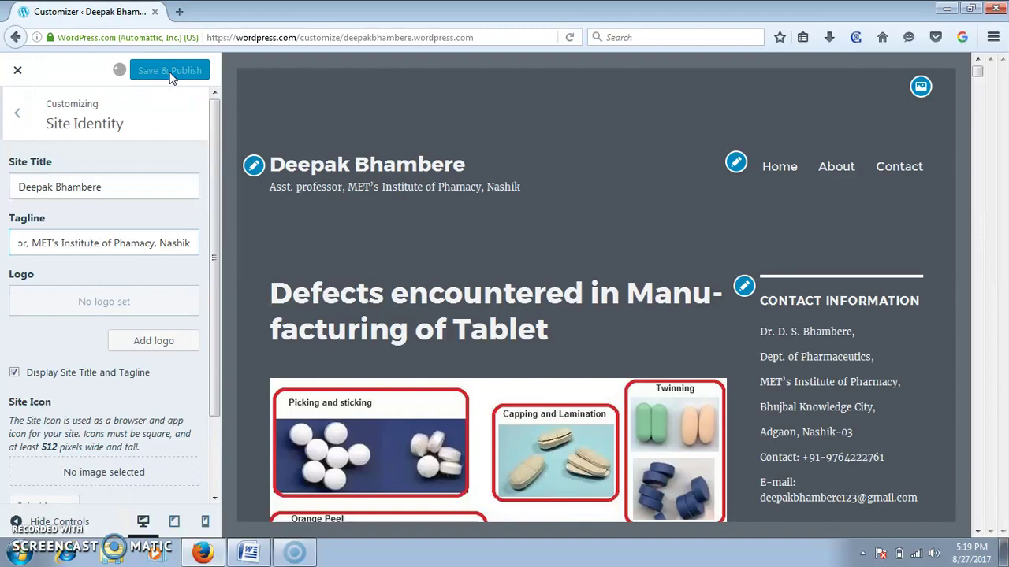
click(24, 113)
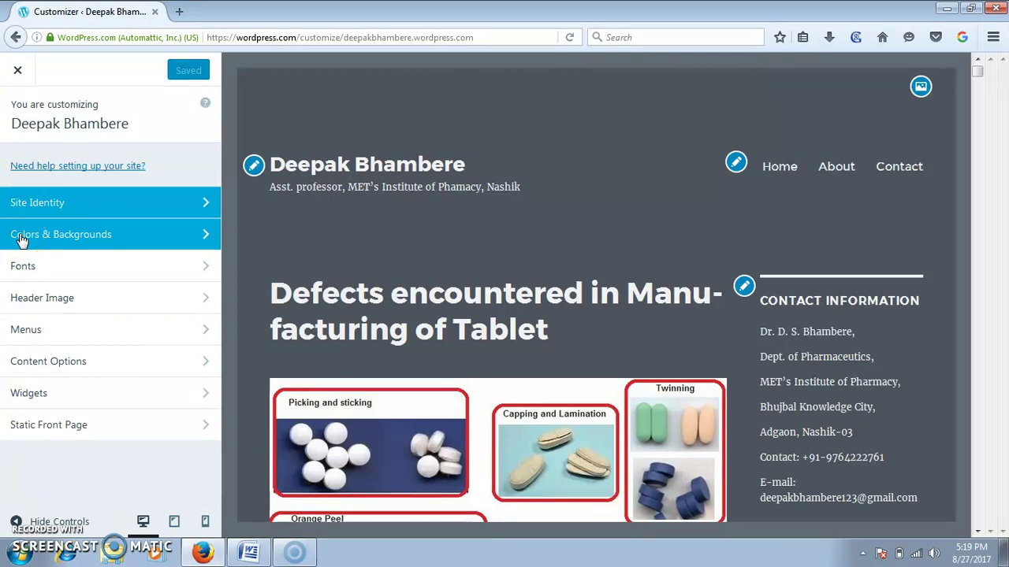
click(16, 270)
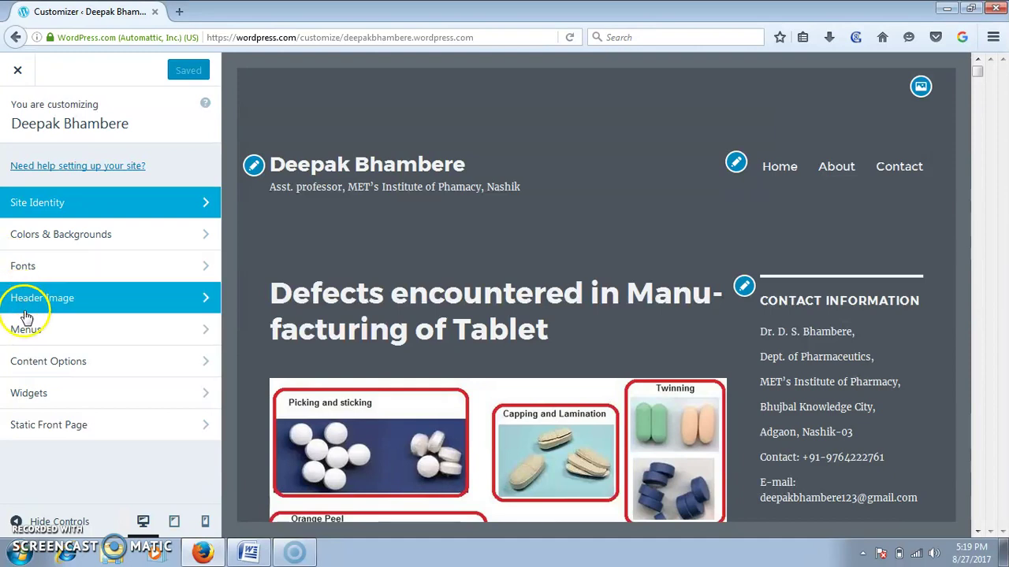
click(49, 240)
click(42, 296)
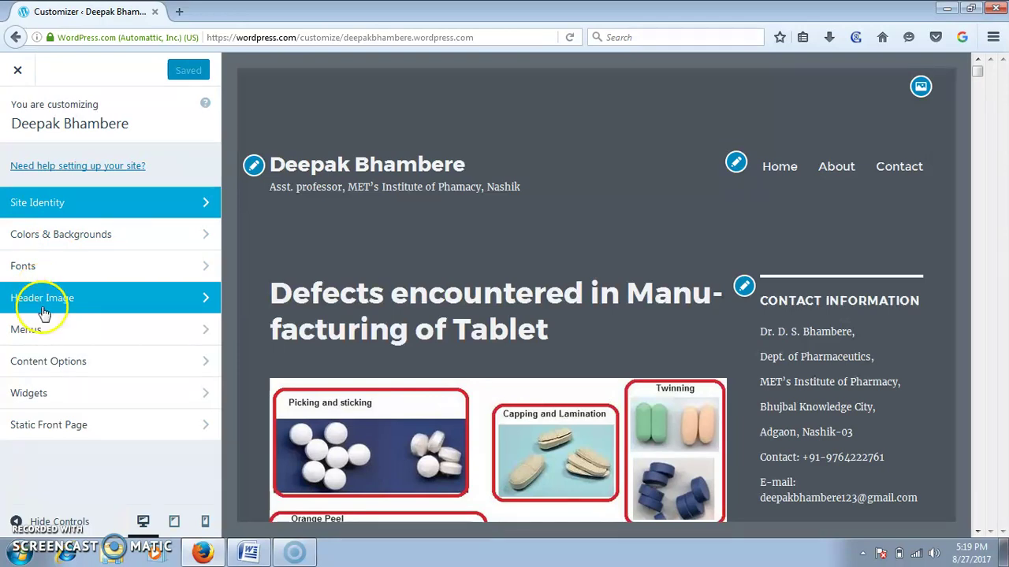
click(40, 406)
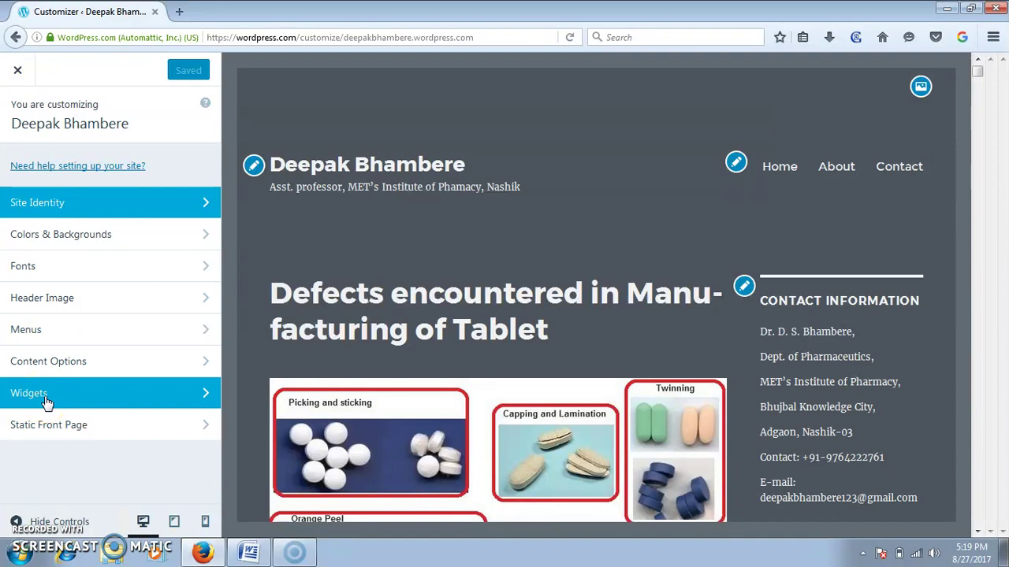
click(101, 270)
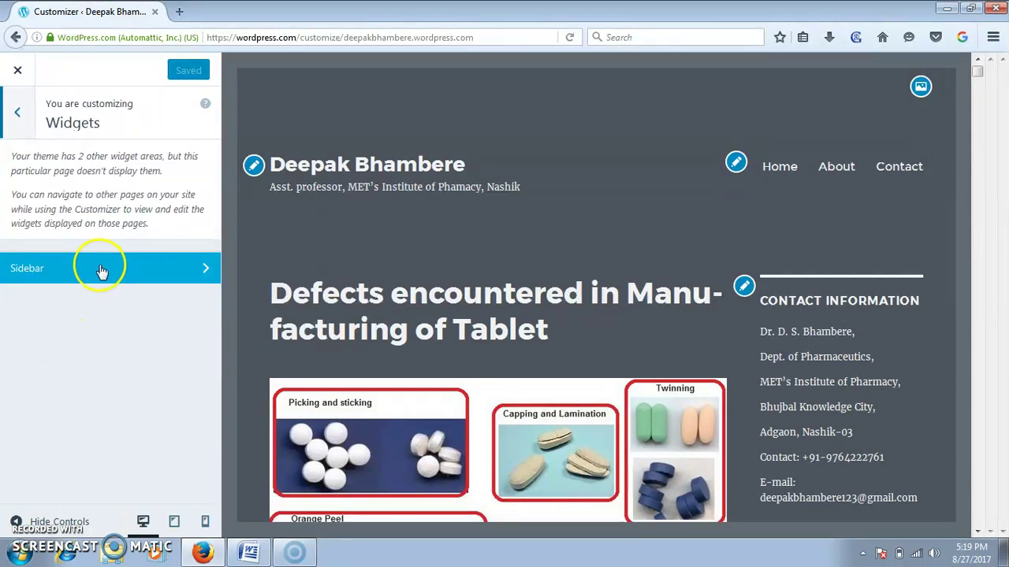
click(135, 197)
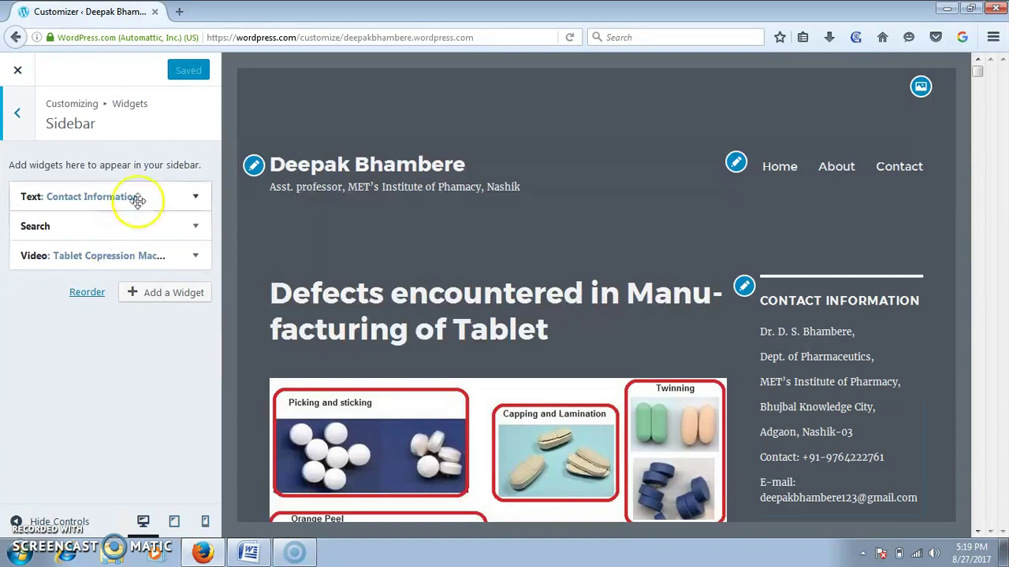
click(147, 298)
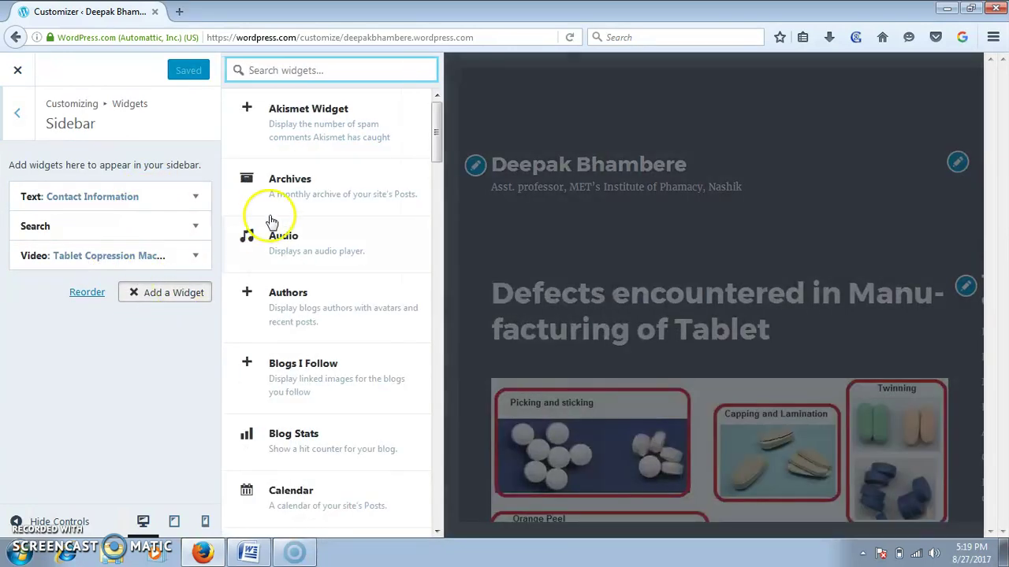
click(440, 126)
drag(440, 126, 448, 383)
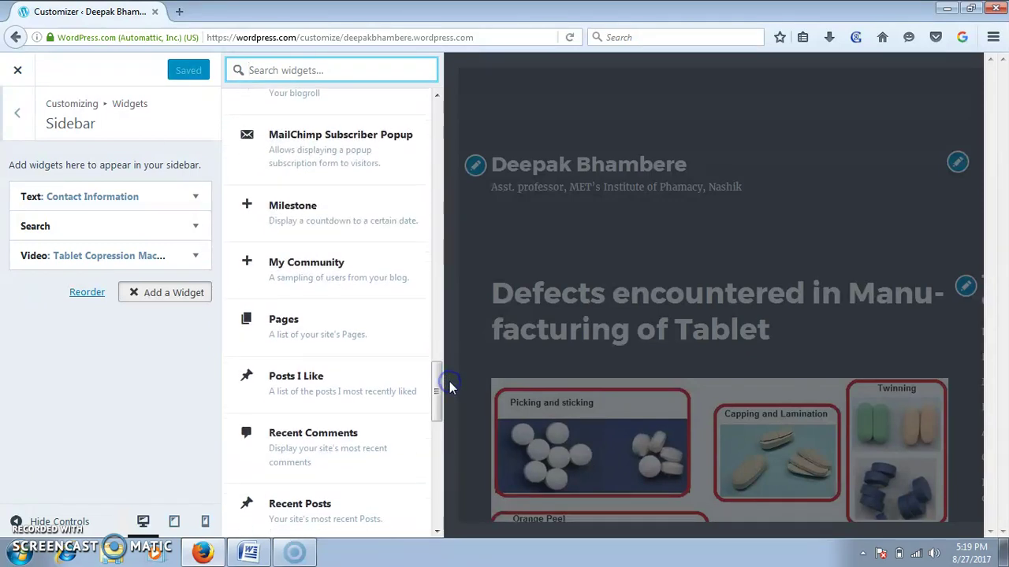
click(21, 118)
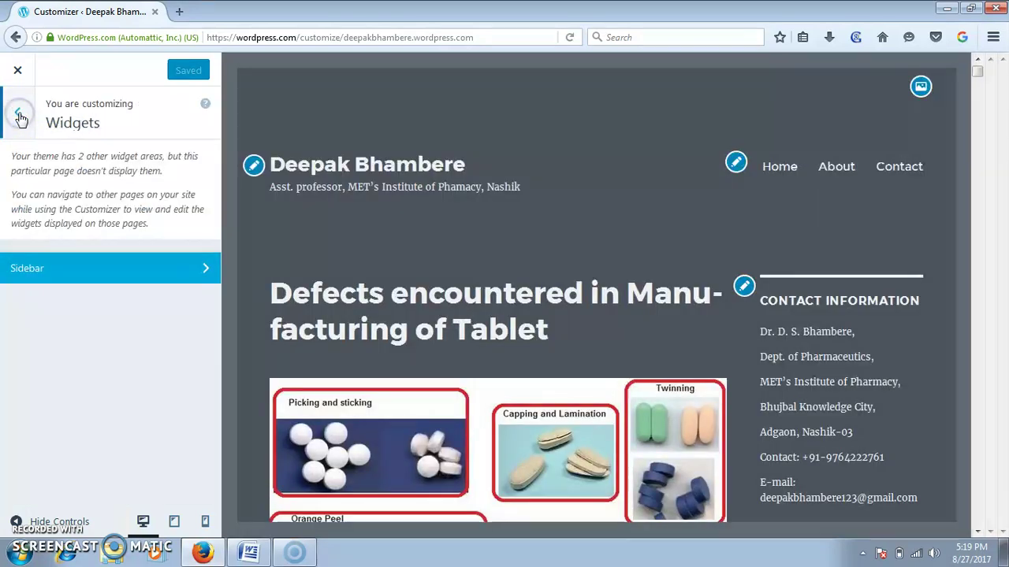
click(20, 116)
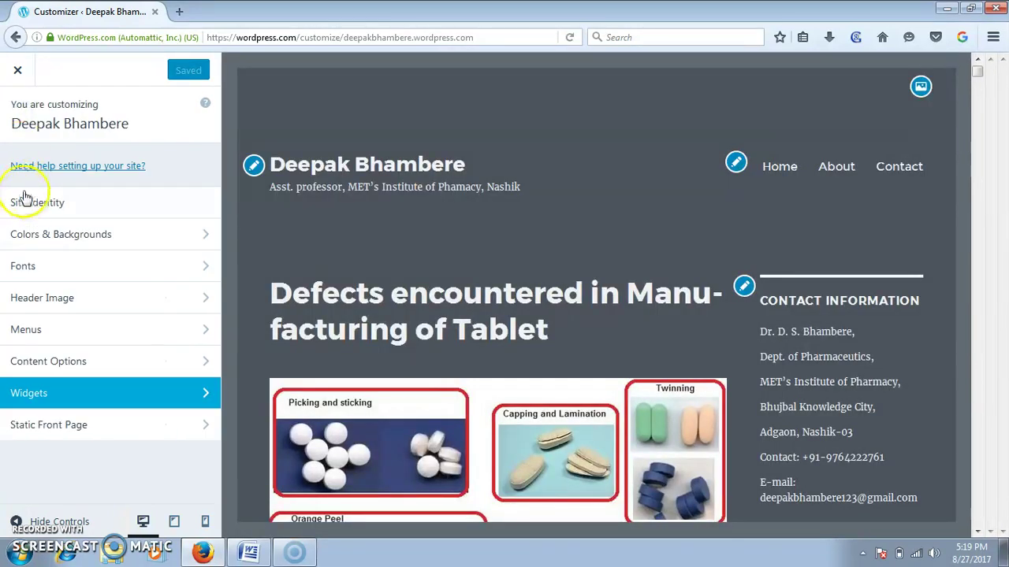
Step: Open the post 'Defects encountered in Manufacturing of Tablet' from Blog Posts for editing
click(19, 72)
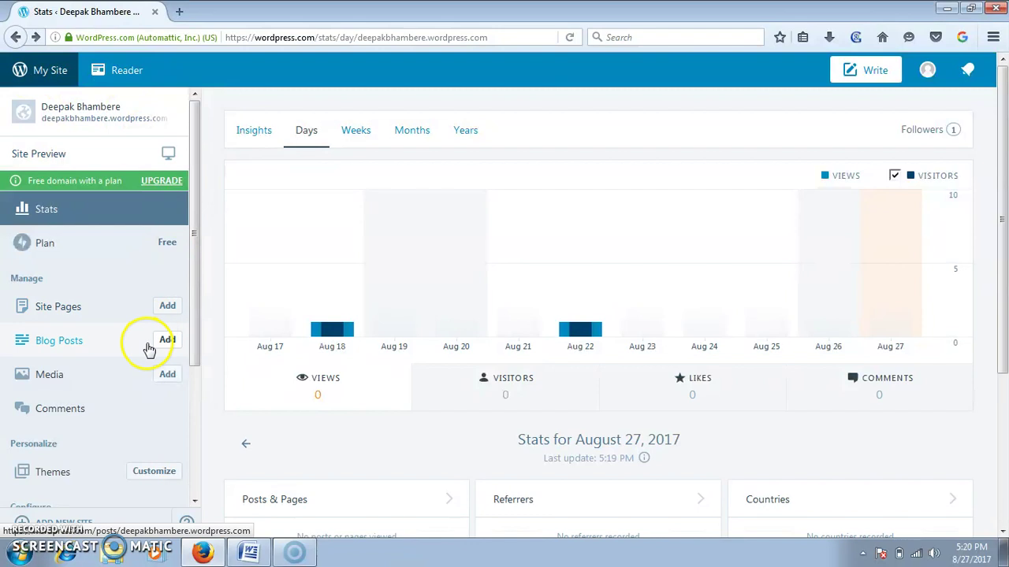
click(118, 343)
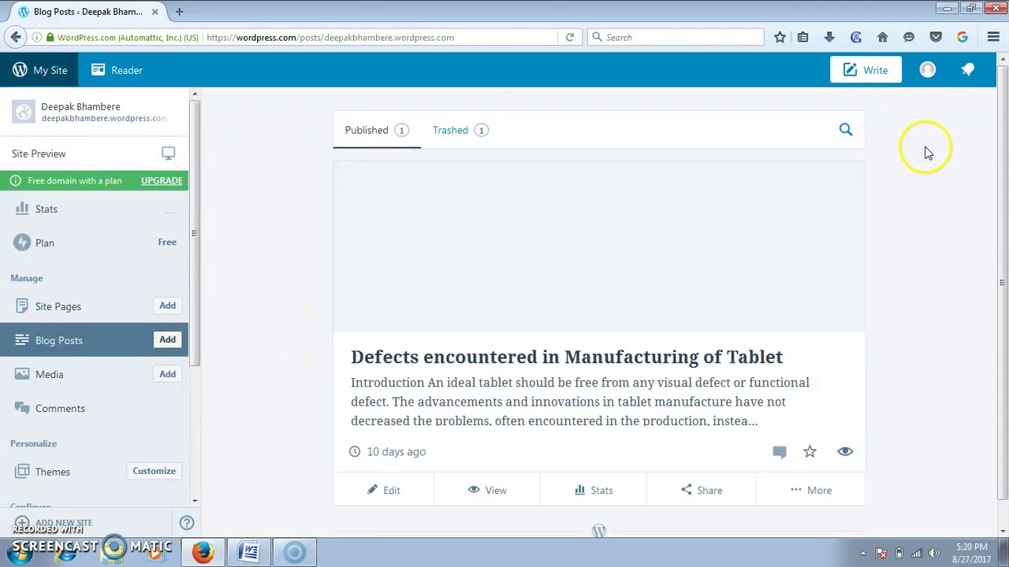
scroll(1004, 115, down, 1)
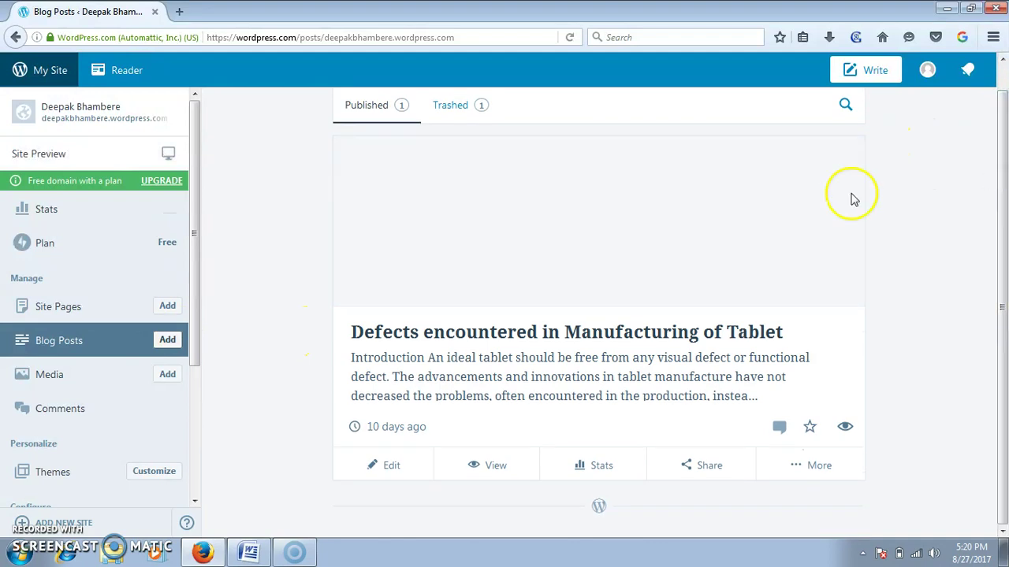
click(391, 468)
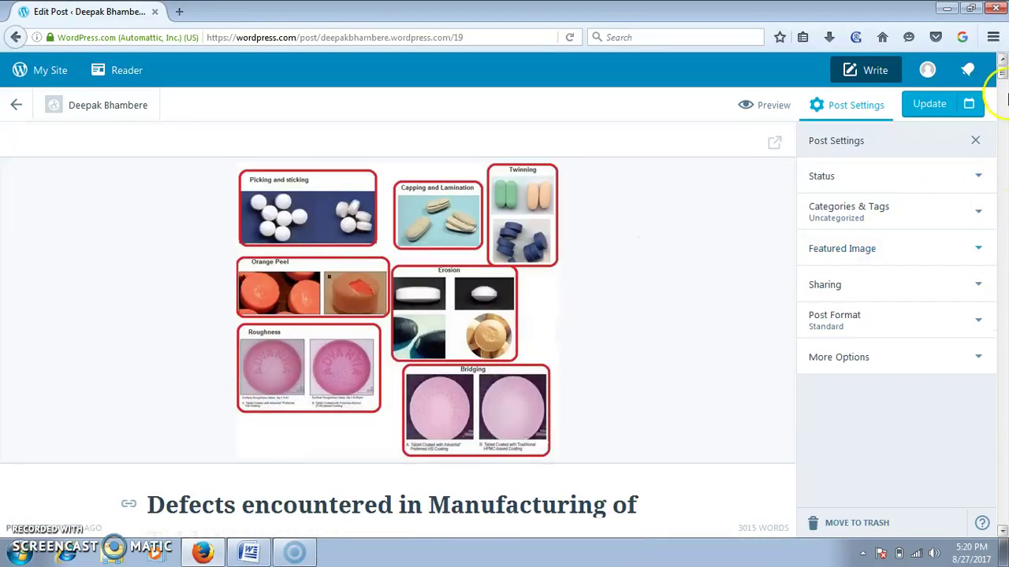
mouse_move(1002, 69)
mouse_down()
mouse_move(1002, 154)
mouse_move(1002, 69)
mouse_up()
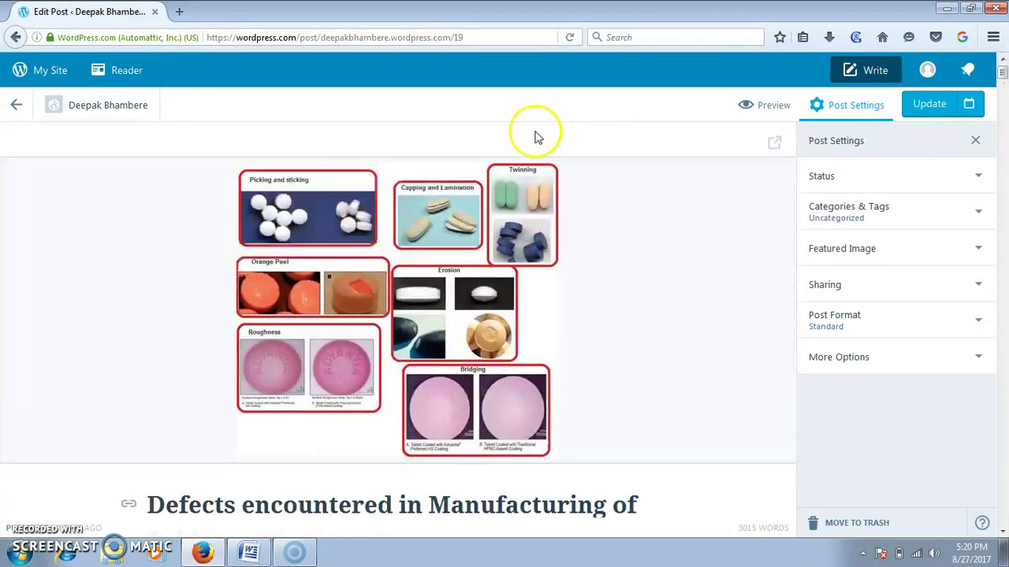